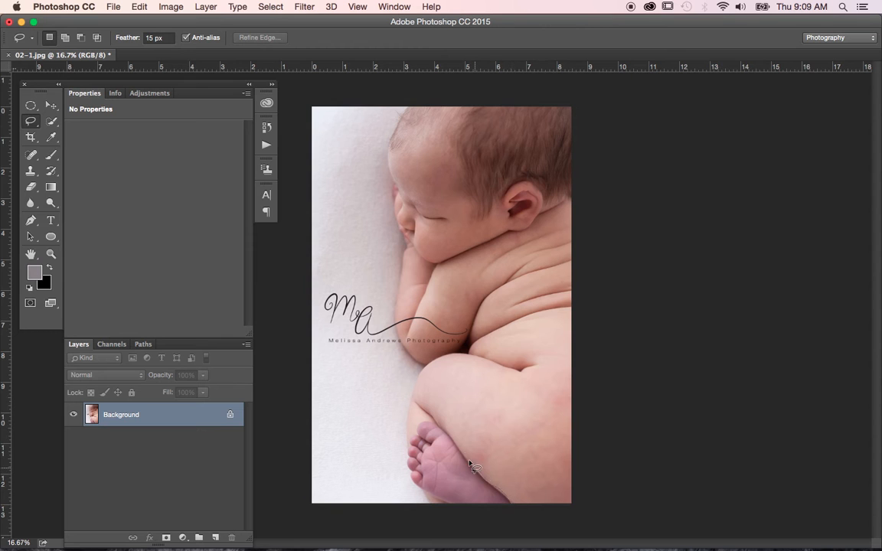
Lasso the baby's purple foot with a 15 px feather and add a Curves adjustment layer masked to that selection.
mouse_move(425, 423)
left_mouse_down()
mouse_move(408, 457)
mouse_move(420, 491)
mouse_move(459, 511)
mouse_move(512, 517)
mouse_move(515, 527)
left_mouse_up()
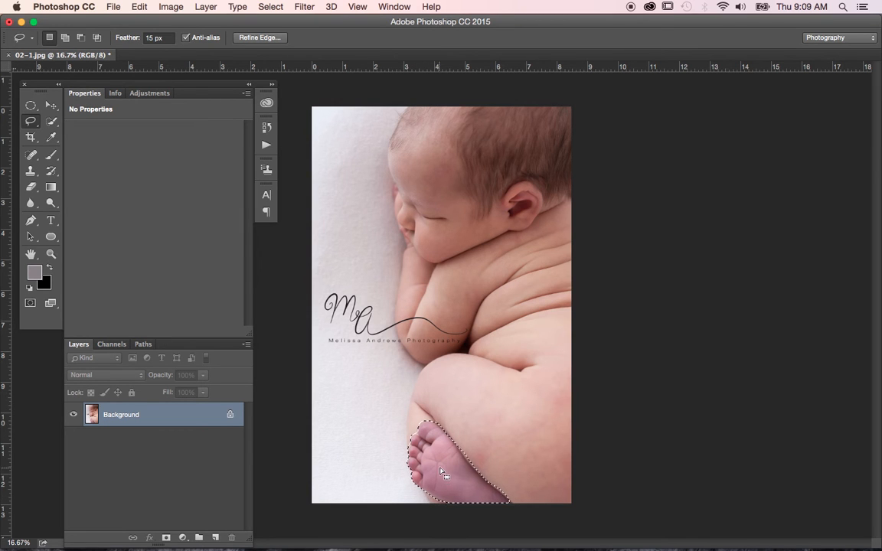
left_click(183, 538)
left_click(201, 381)
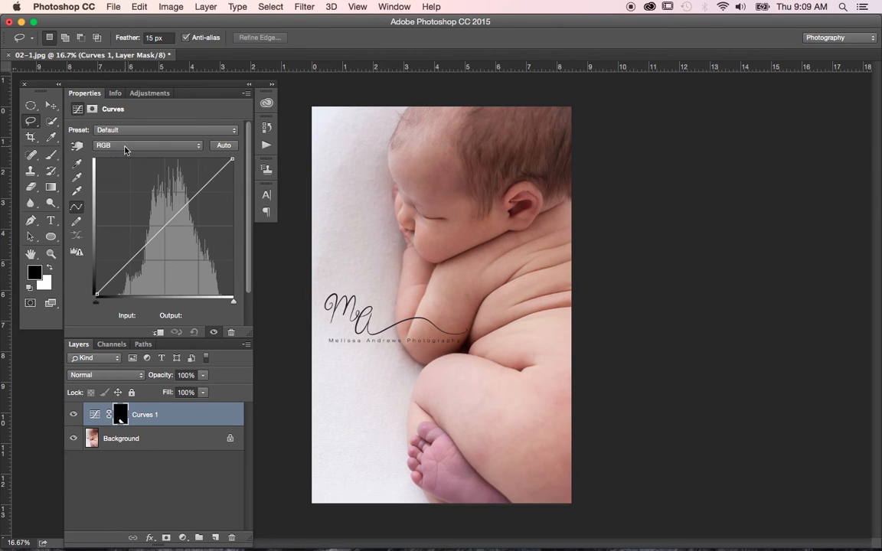
Lower the midpoint of the Blue channel curve to input 128, output 105.
left_click(163, 225)
left_click_drag(163, 225, 276, 319)
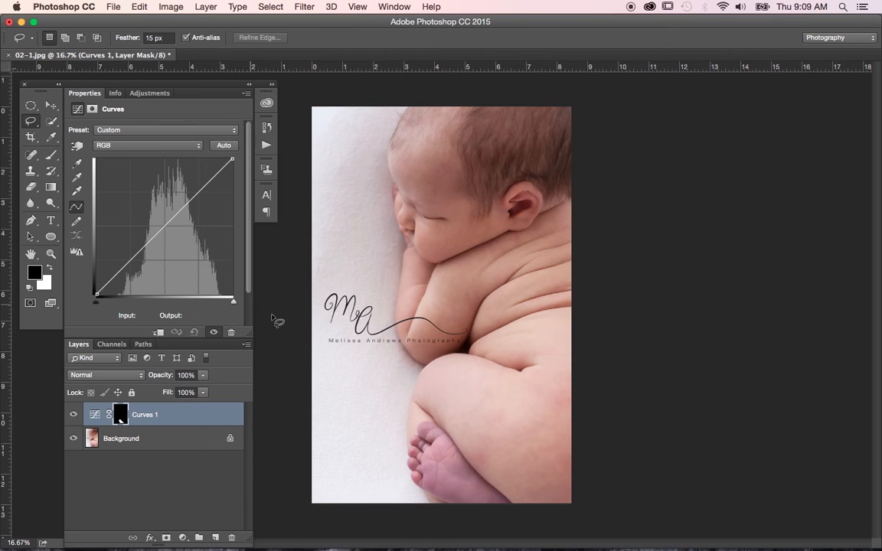
left_click(117, 146)
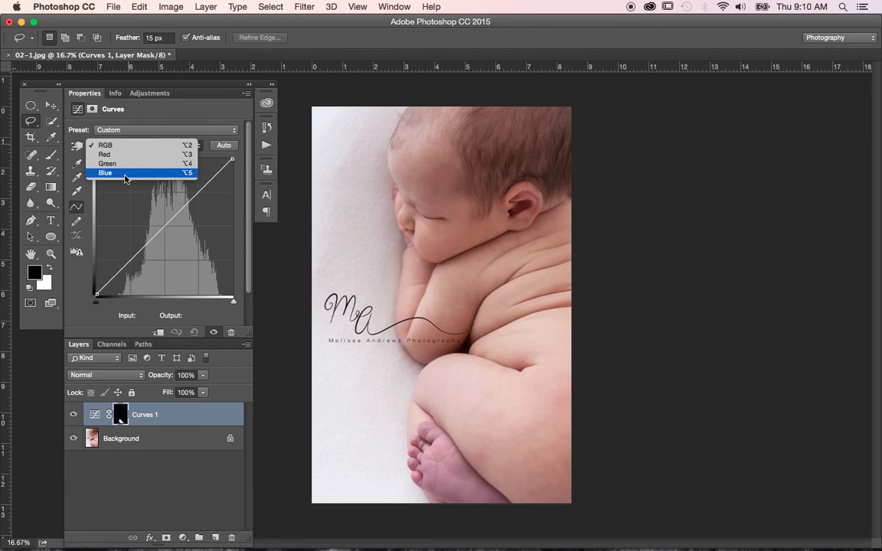
left_click(107, 171)
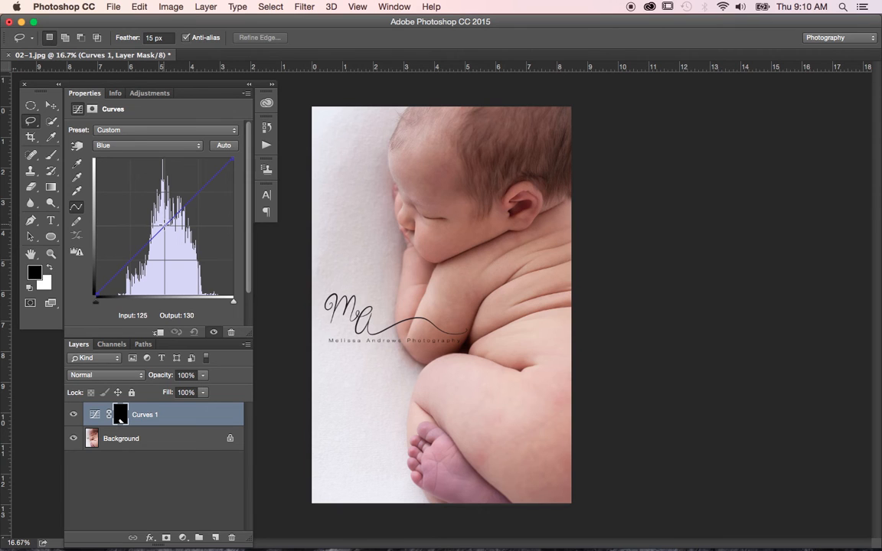
mouse_move(165, 227)
left_mouse_down()
mouse_move(159, 281)
mouse_move(163, 172)
mouse_move(156, 207)
mouse_move(167, 239)
left_mouse_up()
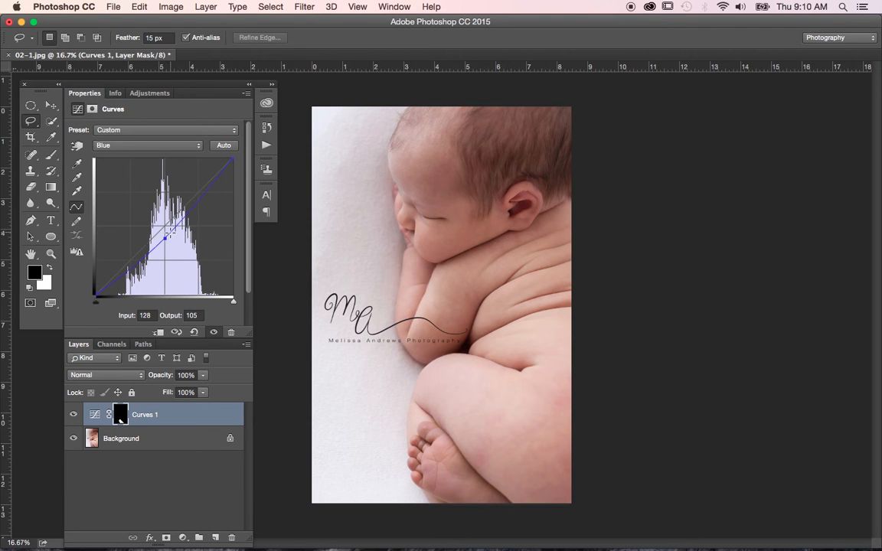
Fine-tune the Blue curve's midpoint to output 104 while checking the foot up close.
key("super+equal")
key("super+equal")
key("super+equal")
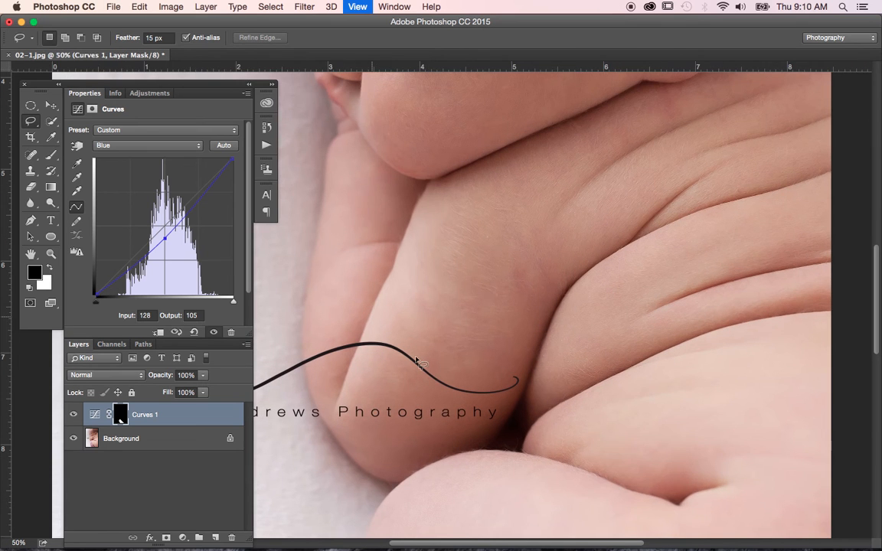
left_click_drag(441, 406, 449, 127)
left_click_drag(450, 321, 439, 175)
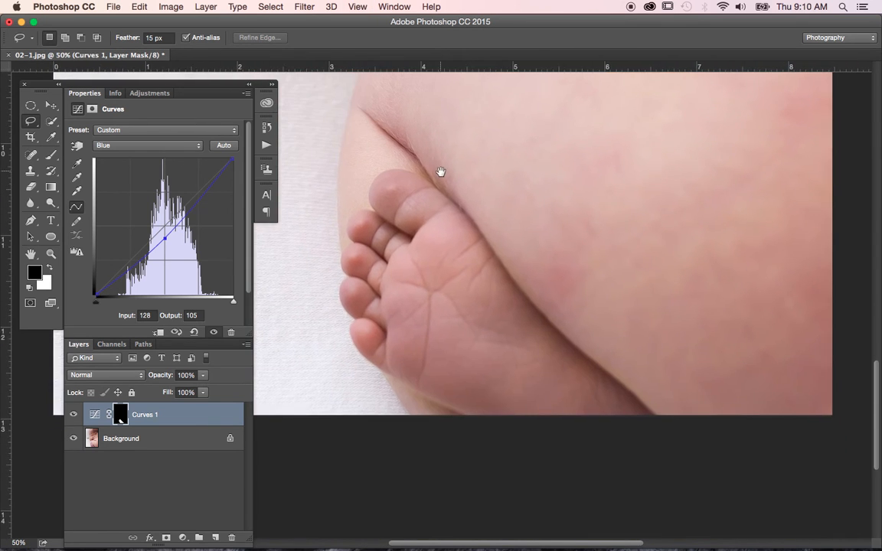
left_click_drag(164, 237, 163, 238)
left_click_drag(163, 238, 163, 239)
Toggle the Curves 1 layer's visibility to compare the foot before and after the blue correction.
left_click(139, 145)
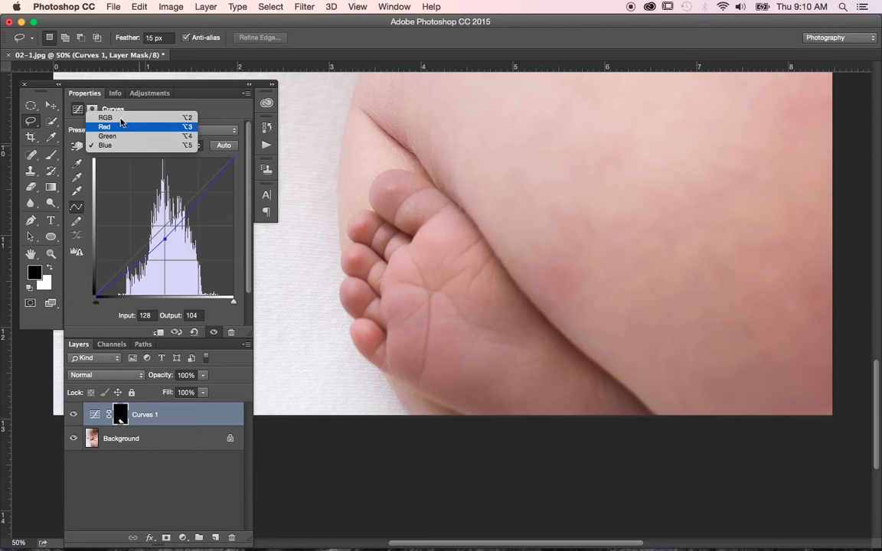
left_click(73, 416)
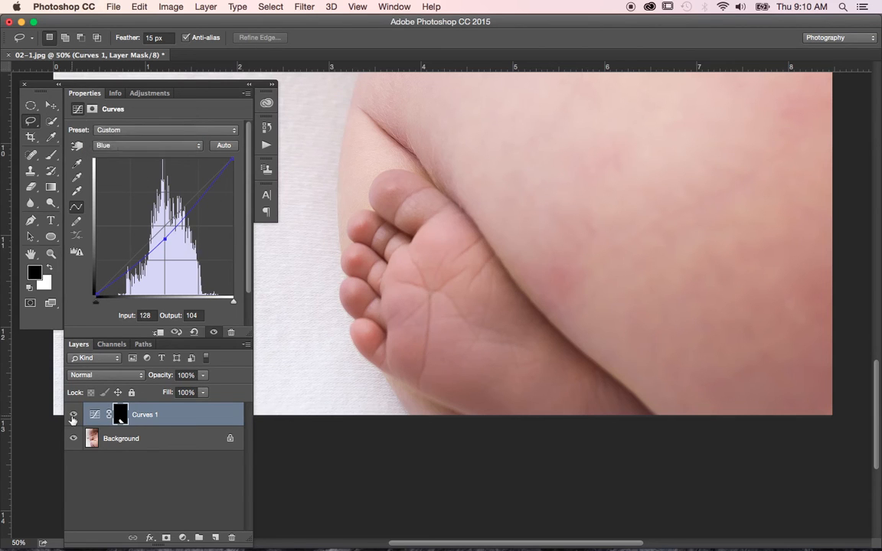
left_click(73, 415)
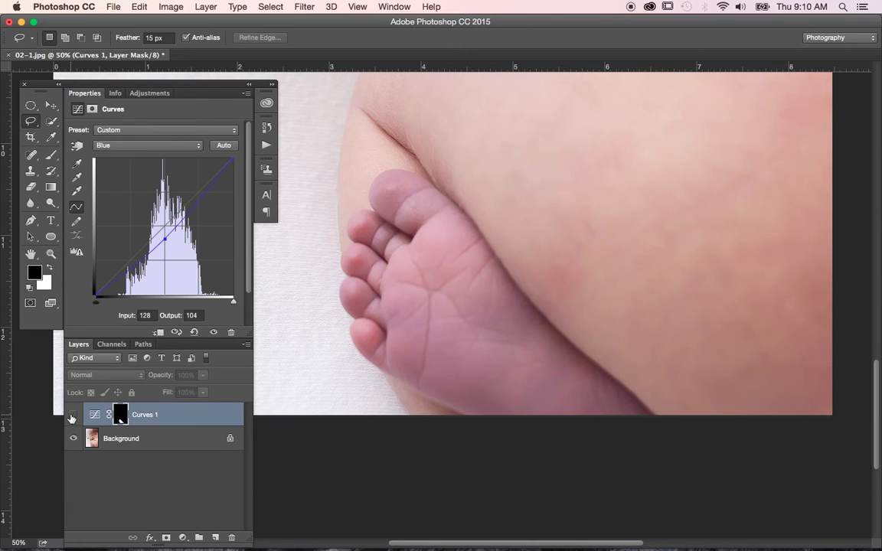
left_click(72, 415)
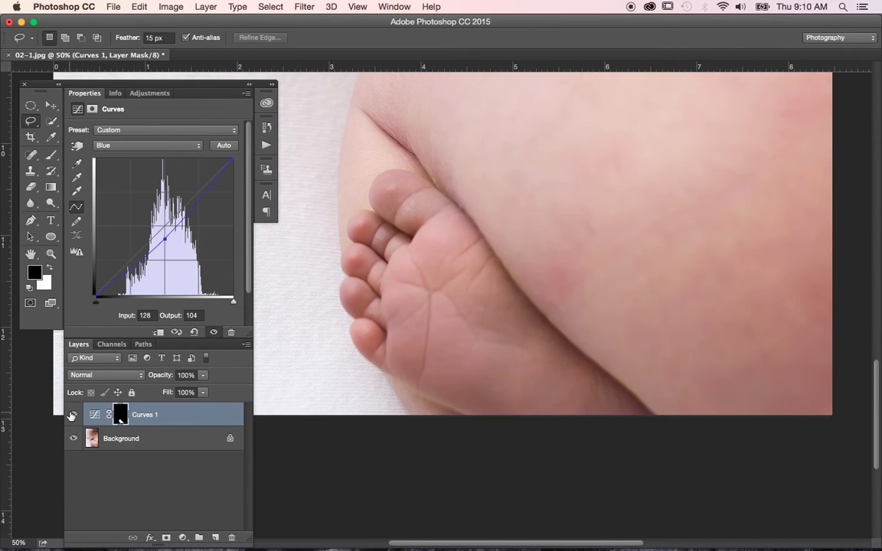
left_click(72, 416)
left_click(74, 415)
Brighten the foot by raising the RGB curve's midpoint to input 129, output 147.
left_click(123, 148)
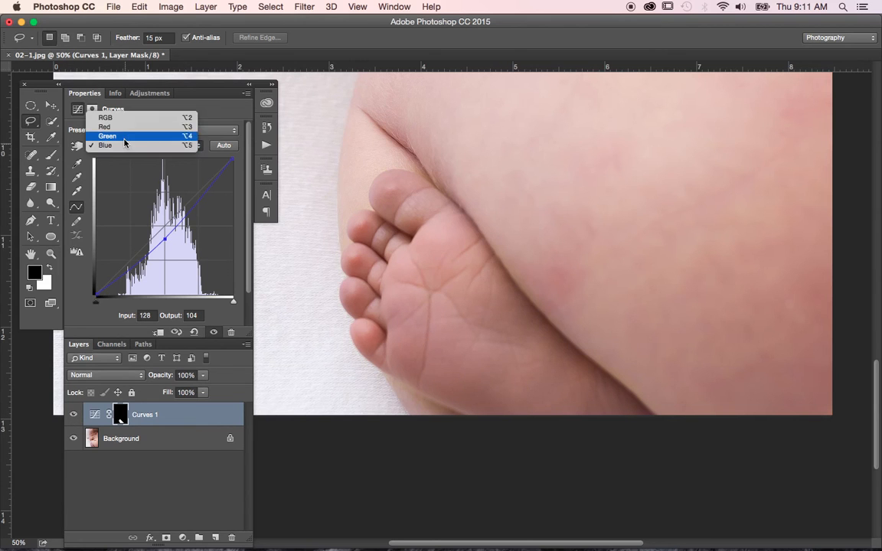
left_click(130, 121)
left_click_drag(163, 227, 164, 207)
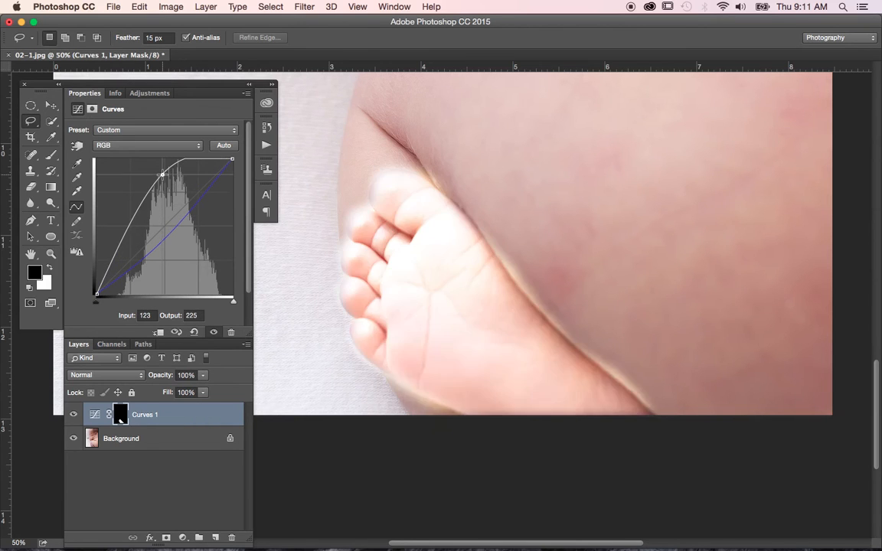
left_click_drag(164, 255, 164, 299)
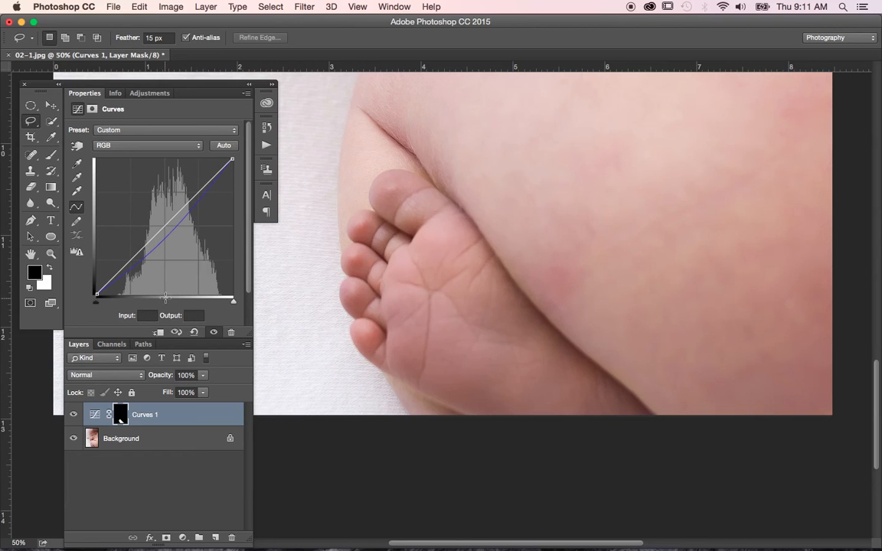
mouse_move(163, 228)
left_mouse_down()
mouse_move(163, 249)
mouse_move(167, 202)
mouse_move(163, 216)
left_mouse_up()
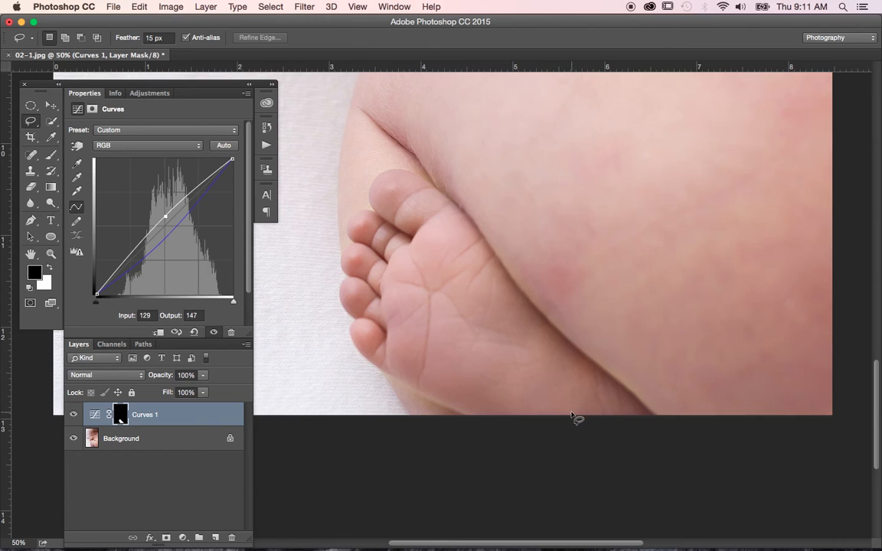
Target the Curves 1 layer mask and activate the Brush tool with black as the foreground colour.
left_click(119, 419)
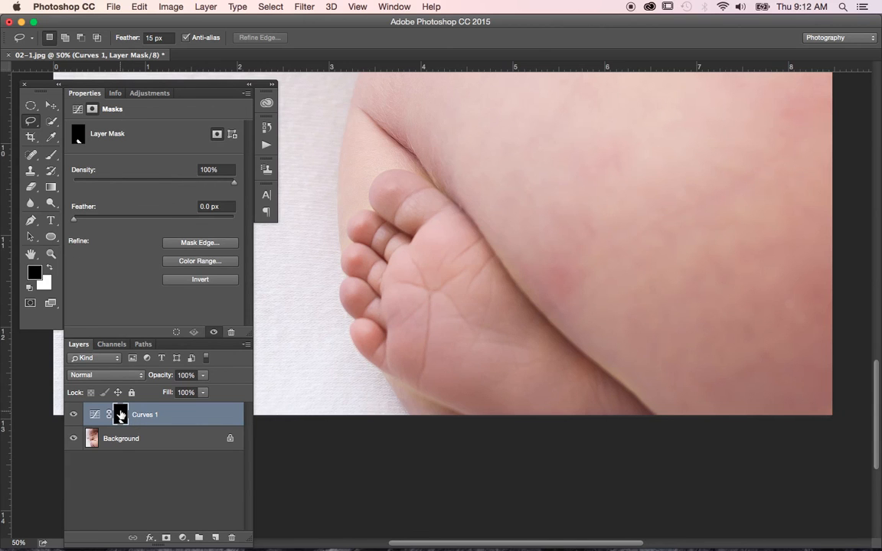
left_click(51, 156)
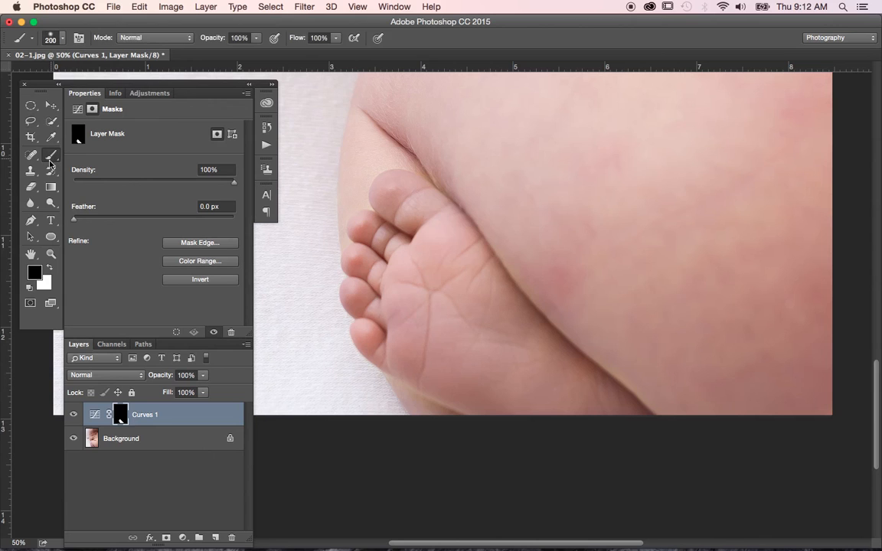
left_click(35, 274)
left_click(298, 135)
Check the mask brush's hardness setting and resize the brush to 60 px.
key("bracketleft")
key("bracketleft")
key("bracketleft")
key("bracketleft")
key("bracketleft")
key("bracketleft")
key("bracketleft")
key("bracketleft")
key("bracketleft")
key("bracketleft")
key("bracketleft")
key("bracketleft")
left_click(62, 41)
left_click(107, 92)
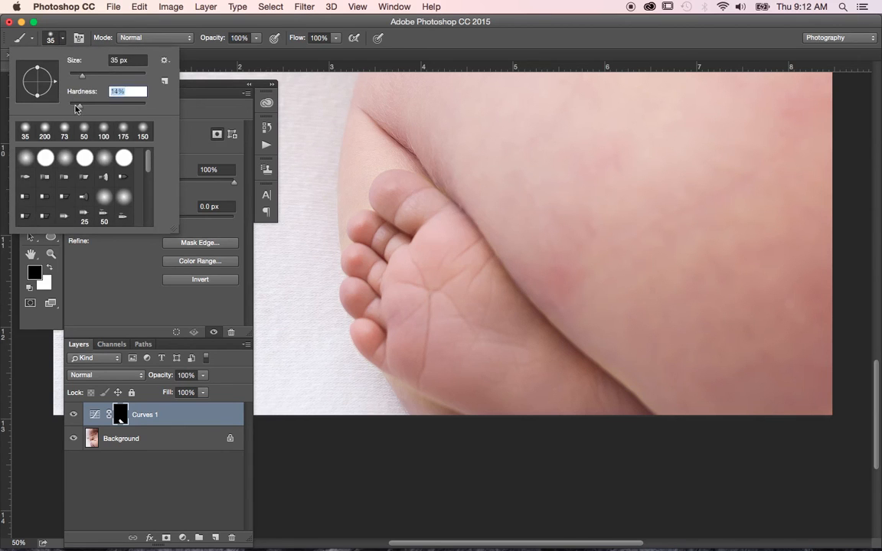
left_click(393, 45)
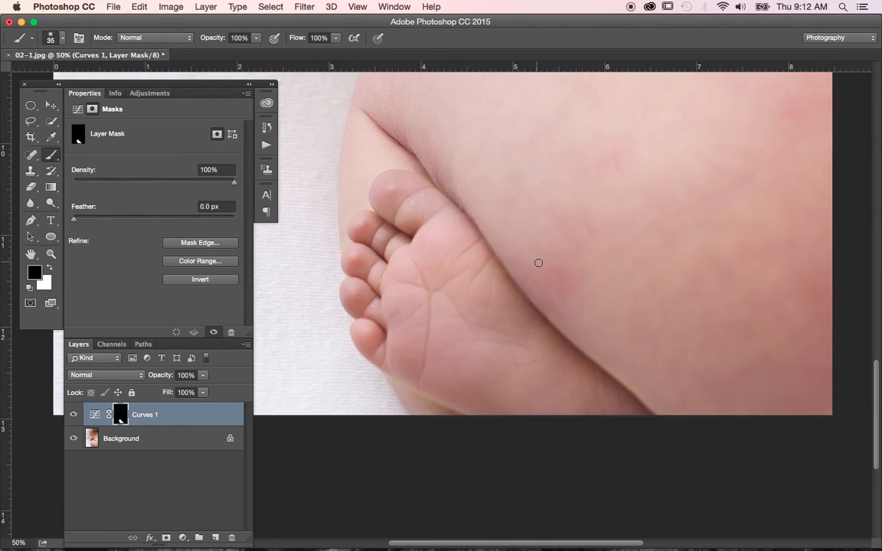
key("bracketright")
key("bracketright")
key("bracketright")
Toggle the Curves 1 layer's visibility to compare the whole photo with and without the foot correction.
key("super+minus")
key("super+minus")
key("super+minus")
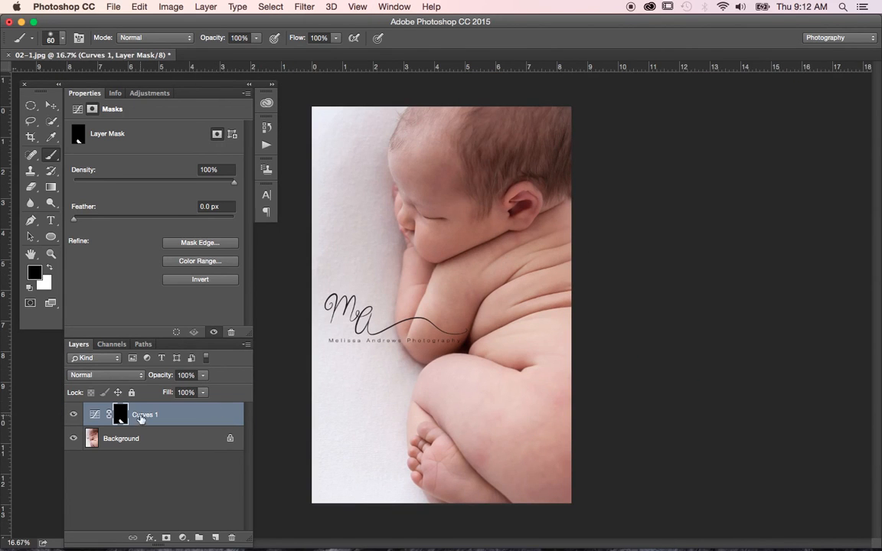
left_click(73, 415)
left_click(73, 415)
left_click(73, 414)
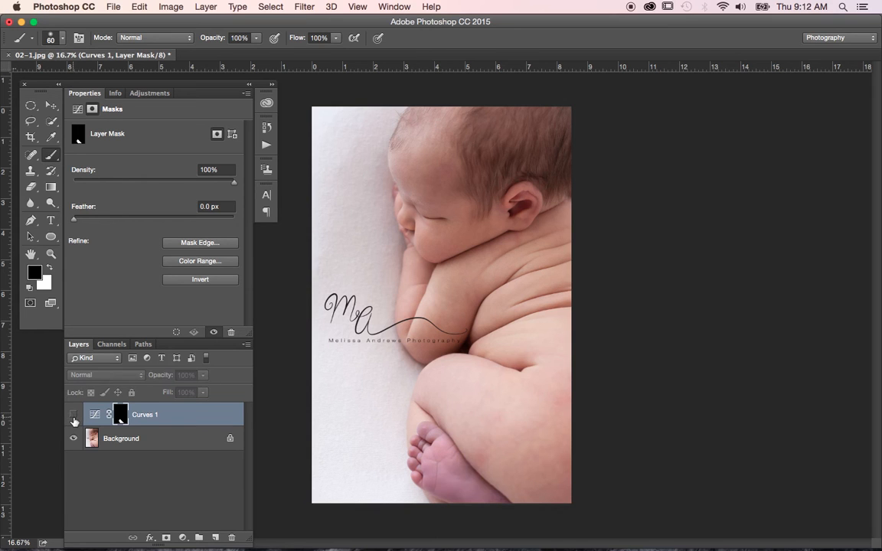
left_click(73, 415)
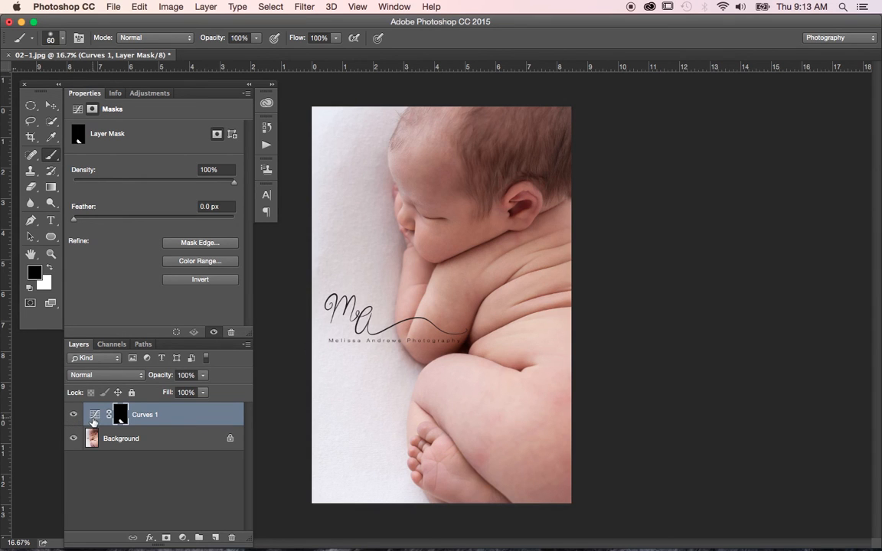
Readjust the Blue curve's midpoint on the Curves 1 layer to input 129, output 106.
left_click(95, 416)
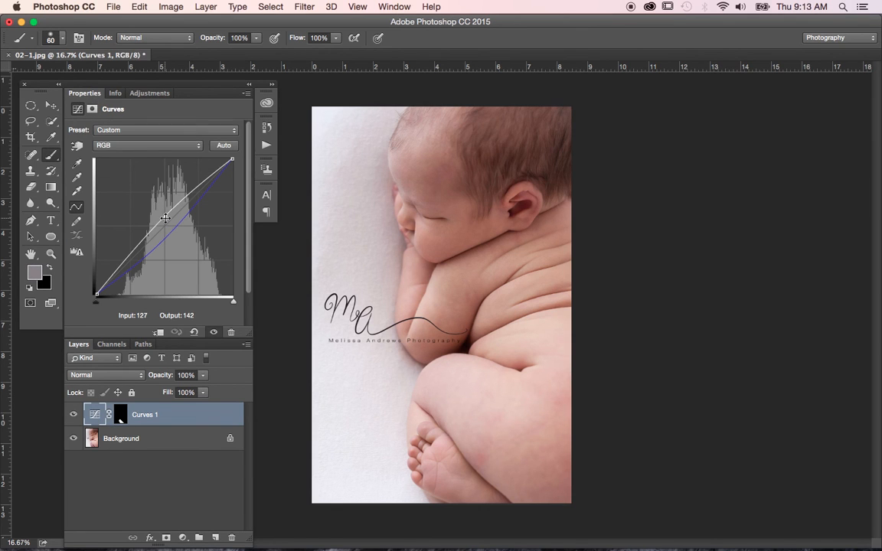
left_click(155, 146)
left_click(140, 175)
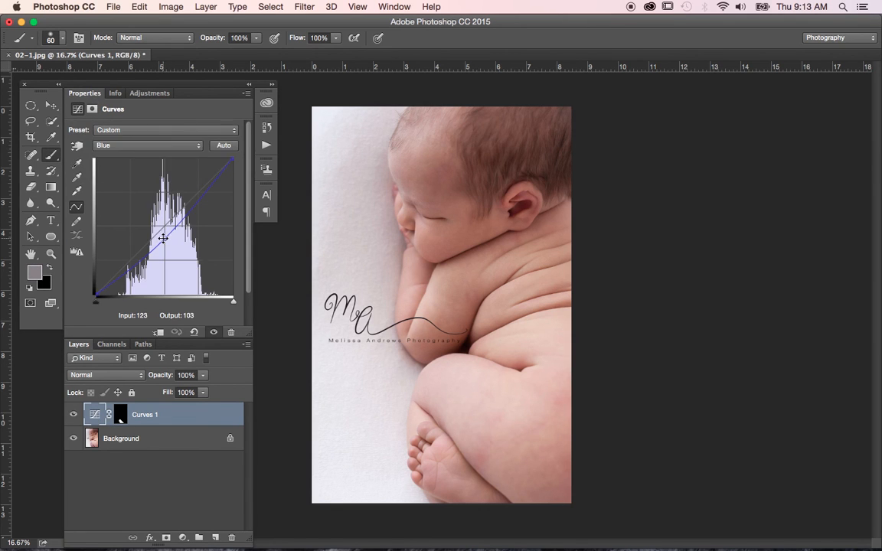
mouse_move(165, 239)
left_mouse_down()
mouse_move(163, 249)
mouse_move(165, 237)
left_mouse_up()
Raise the RGB curve's midpoint to input 130, output 154 to brighten the foot further.
left_click(147, 145)
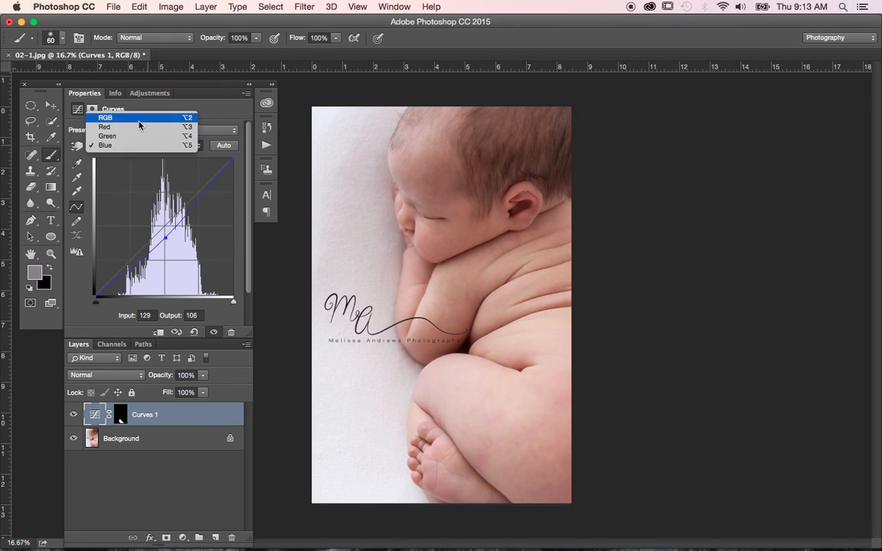
left_click(114, 113)
left_click_drag(166, 216, 169, 212)
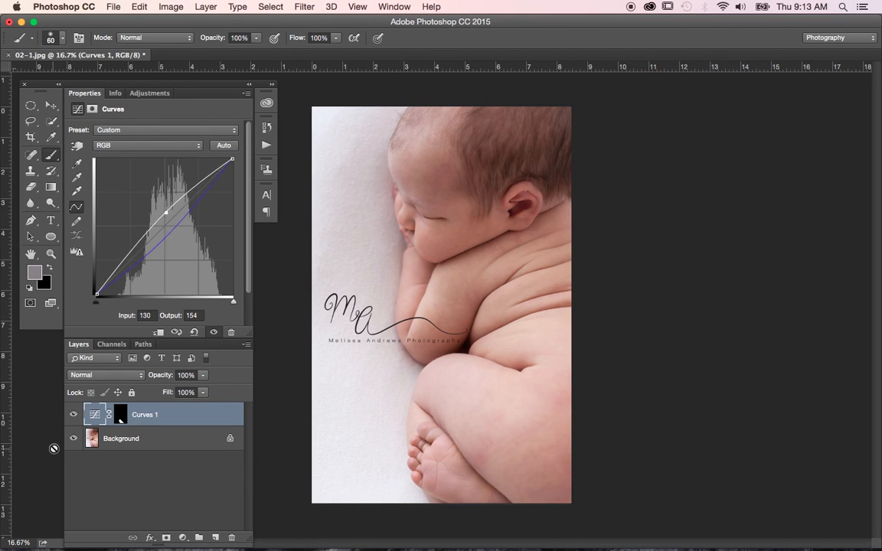